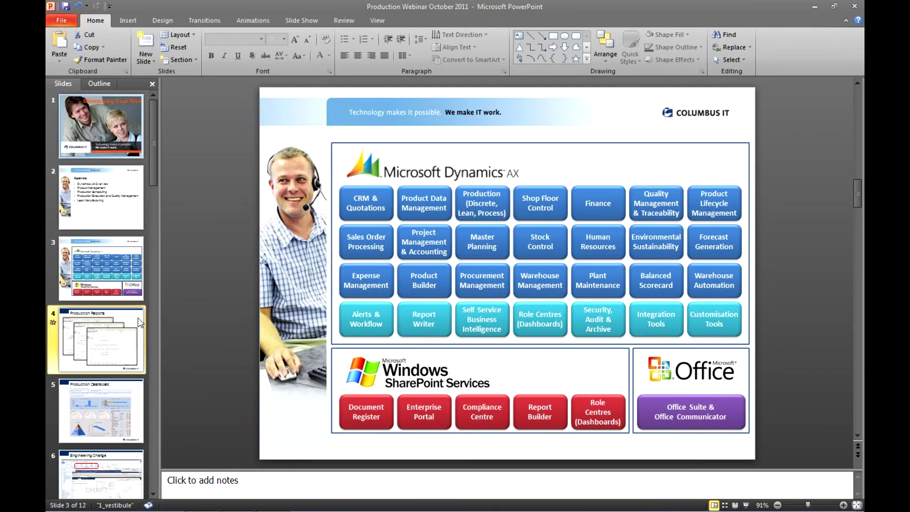
- Present the Production Reports slide with all three overlaid reports, continue to the Production Dashboard slide, and end the slide show
{"action": "left_click", "coordinate": [745, 505]}
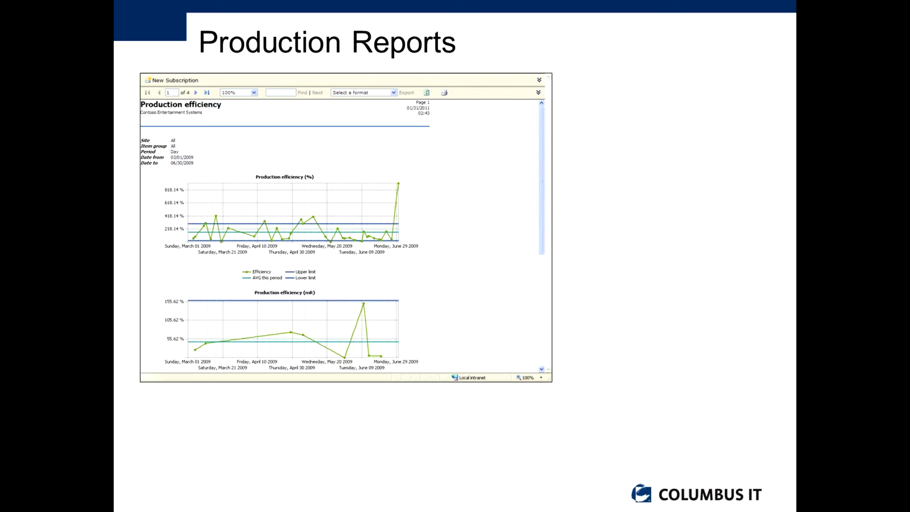
{"action": "key", "text": "Right"}
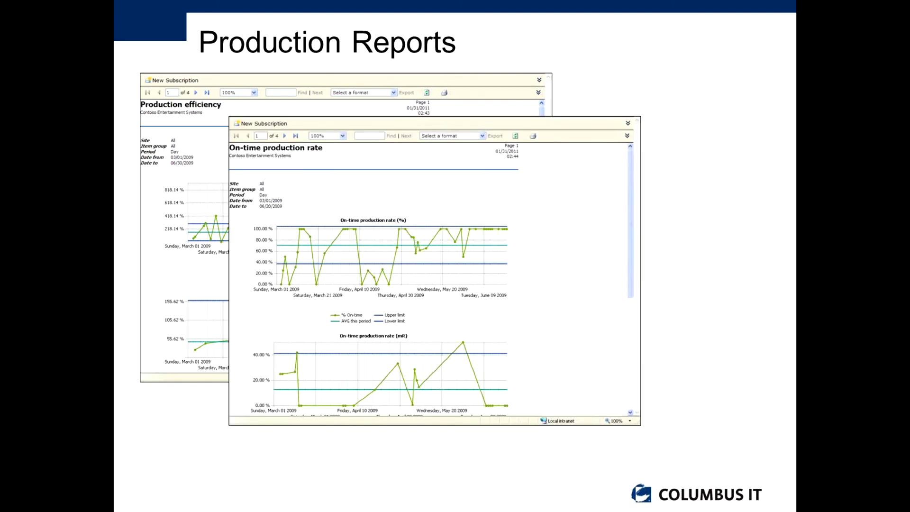
{"action": "key", "text": "Right"}
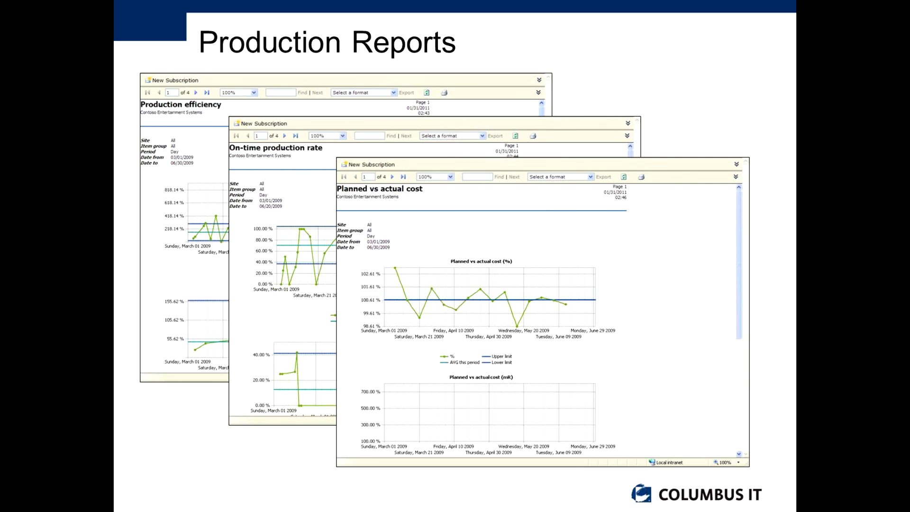
{"action": "key", "text": "Right"}
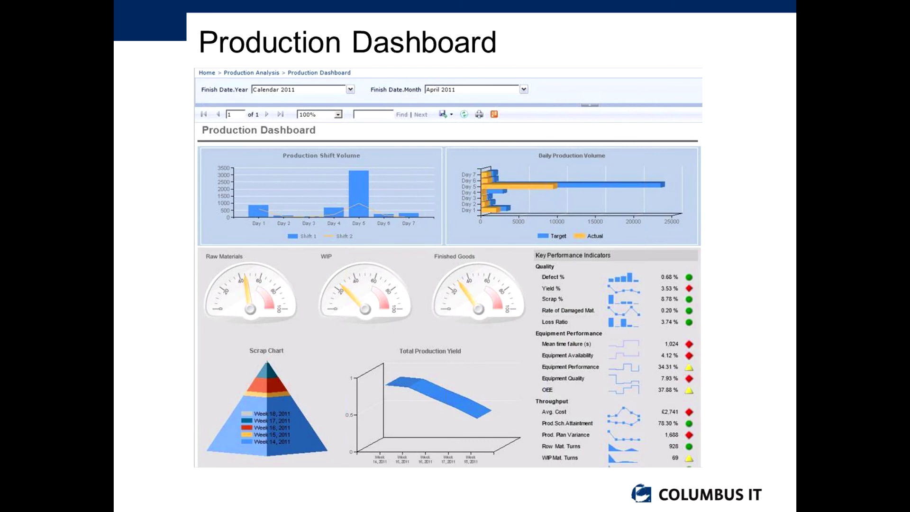
{"action": "key", "text": "Escape"}
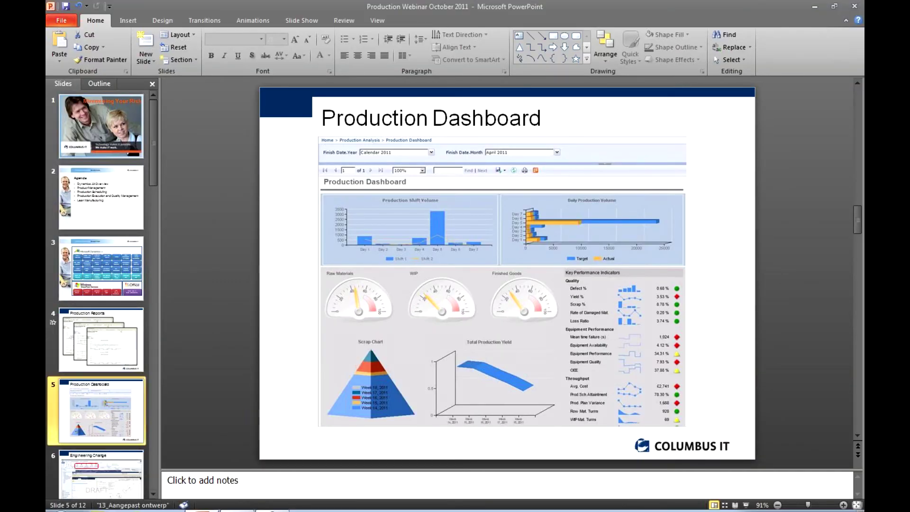
- Switch to the cituk.net Remote Desktop session and maximize both it and the nested pax2012 session running Microsoft Dynamics AX
{"action": "left_click", "coordinate": [236, 500]}
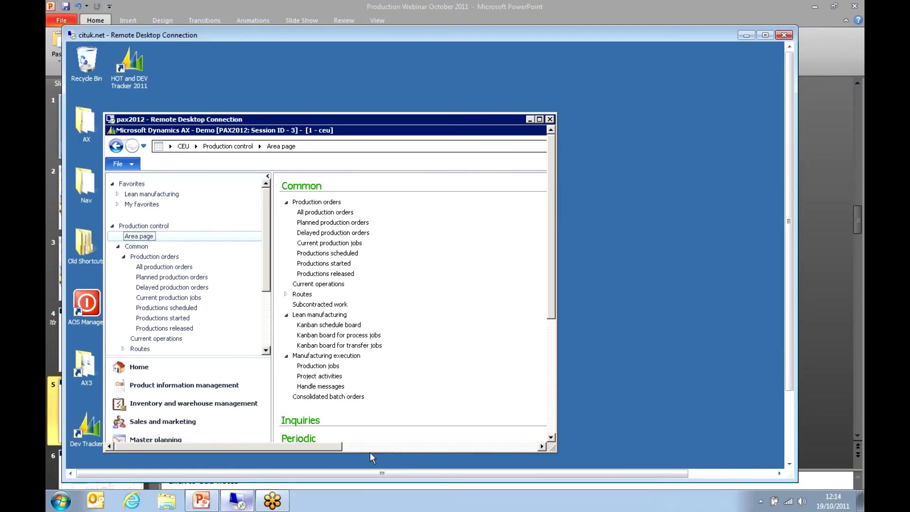
{"action": "left_click", "coordinate": [765, 35]}
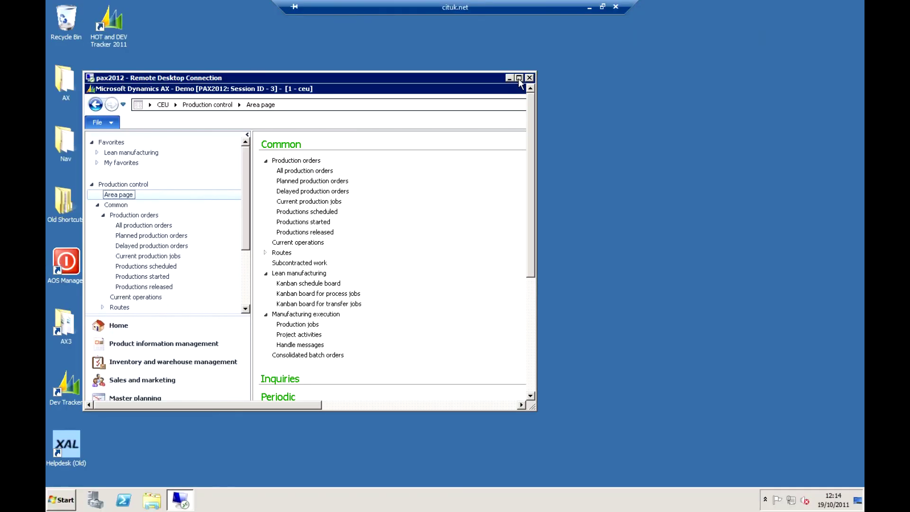
{"action": "left_click", "coordinate": [519, 78]}
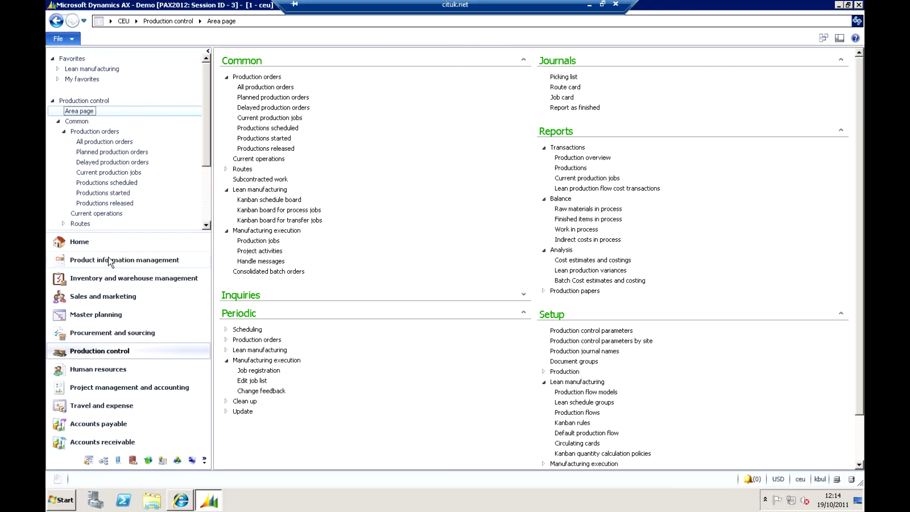
- Open the released products list in Product information management and filter it by item number 1101
{"action": "left_click", "coordinate": [110, 261]}
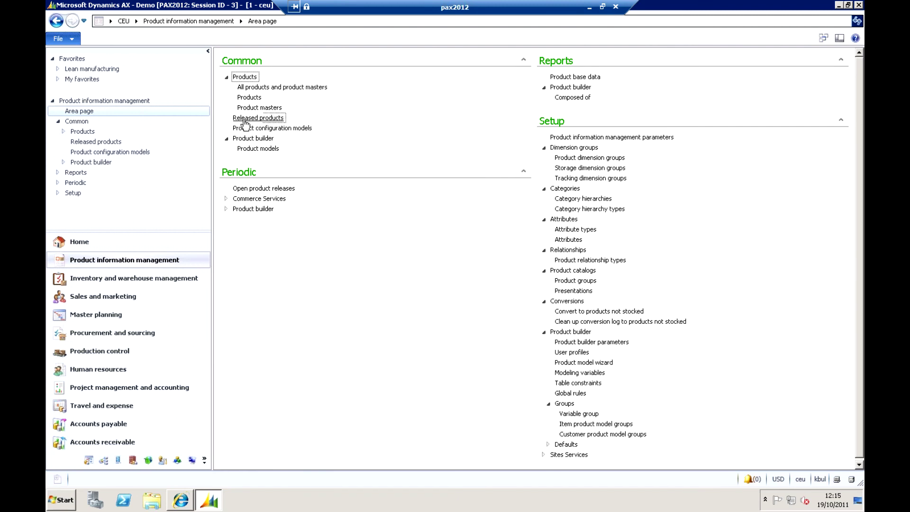
{"action": "left_click", "coordinate": [244, 118]}
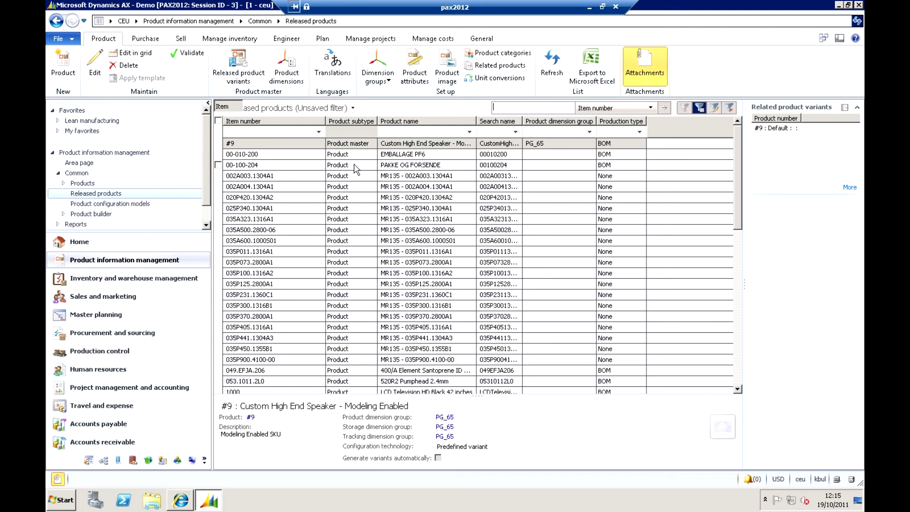
{"action": "left_click", "coordinate": [551, 64]}
{"action": "type", "text": "1101"}
{"action": "left_click", "coordinate": [650, 108]}
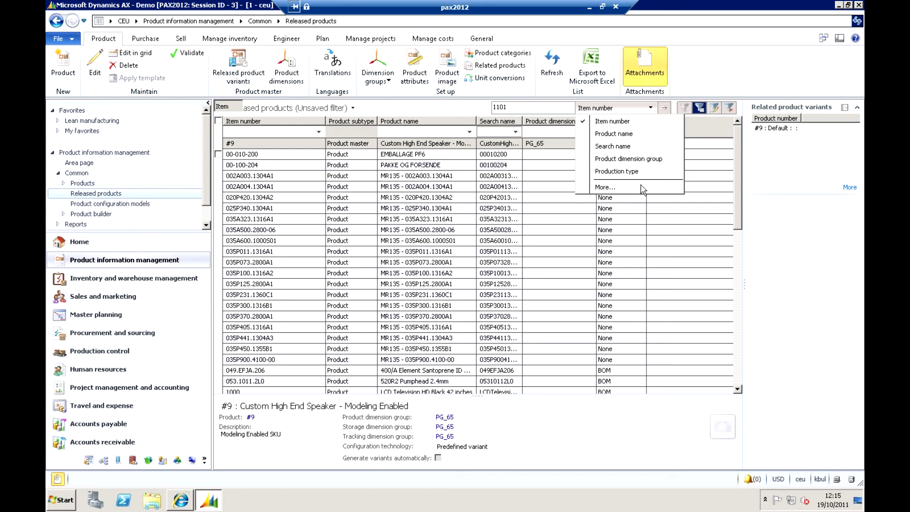
{"action": "left_click", "coordinate": [551, 112]}
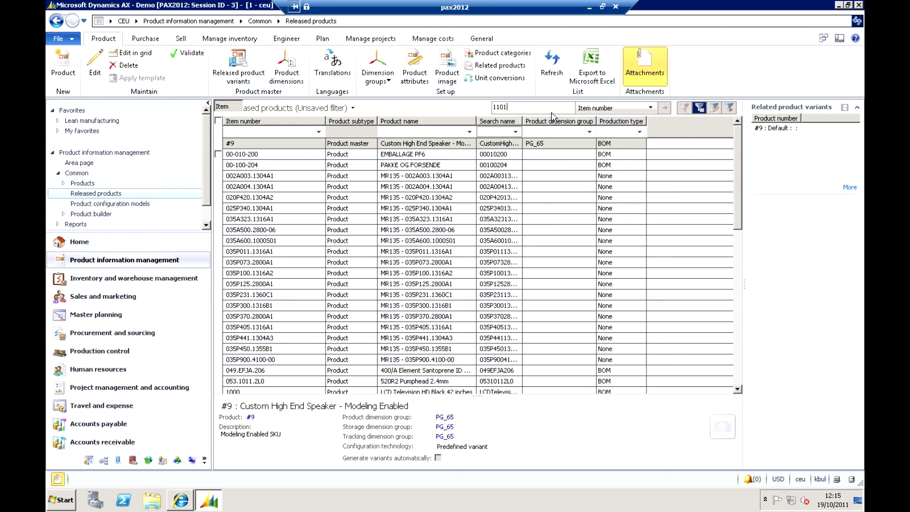
{"action": "key", "text": "Return"}
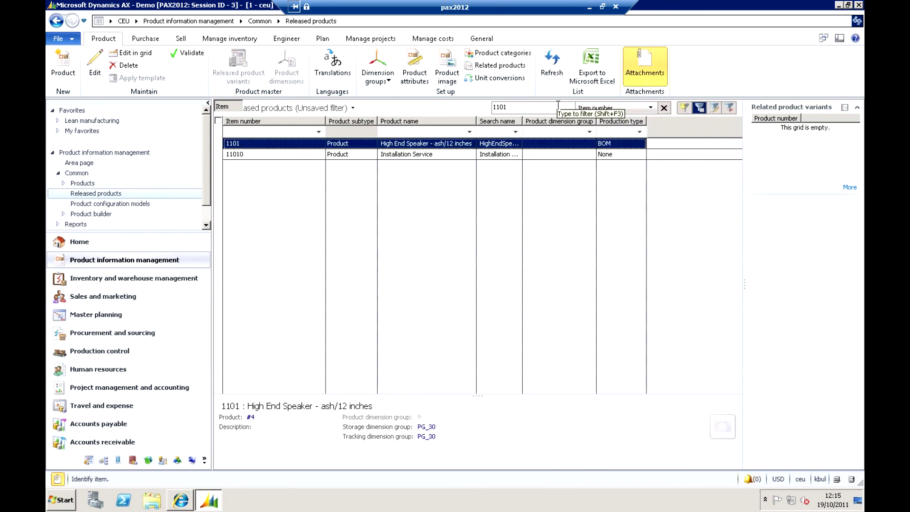
- Examine the product attribute values and the product image records of item 1101, closing each form
{"action": "left_click", "coordinate": [288, 144]}
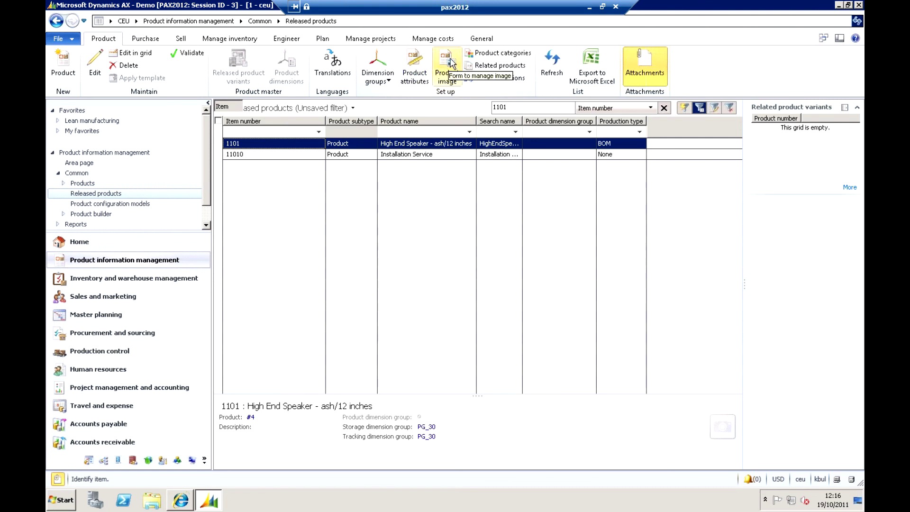
{"action": "left_click", "coordinate": [414, 63]}
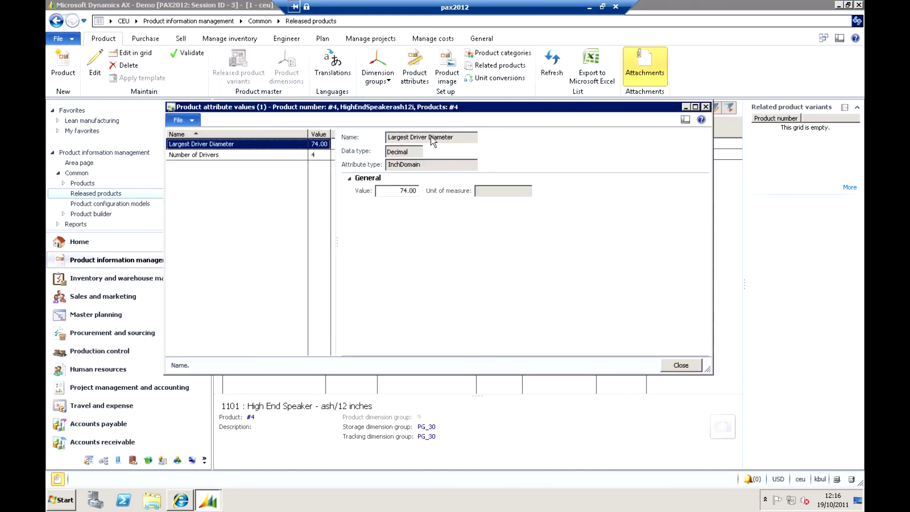
{"action": "left_click_drag", "start_coordinate": [422, 110], "coordinate": [432, 173]}
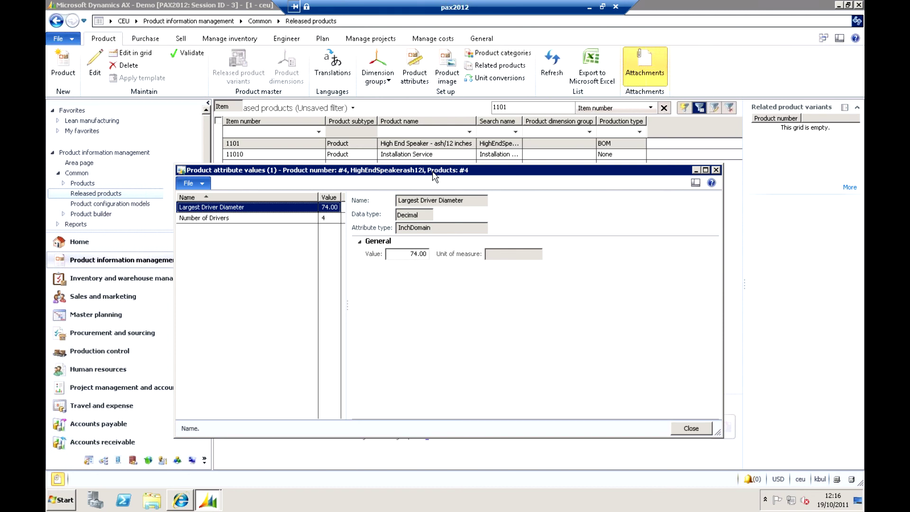
{"action": "left_click", "coordinate": [691, 428]}
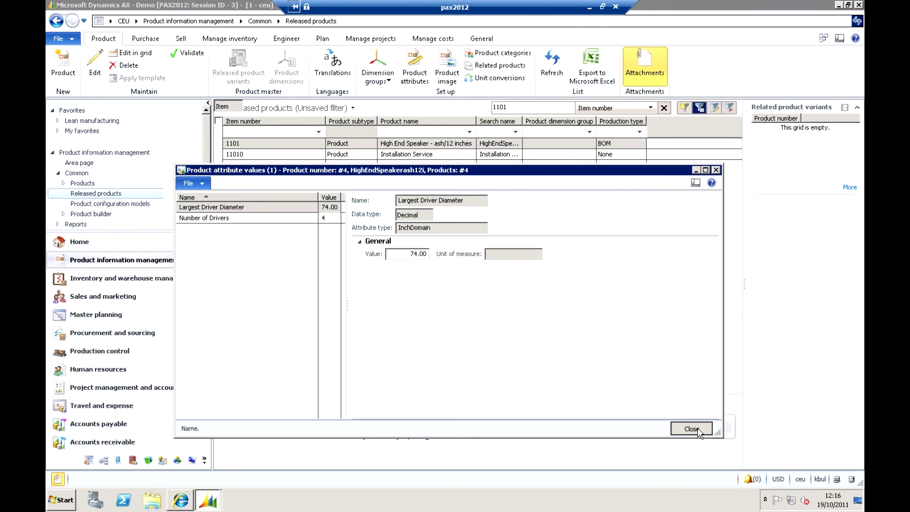
{"action": "left_click", "coordinate": [447, 76]}
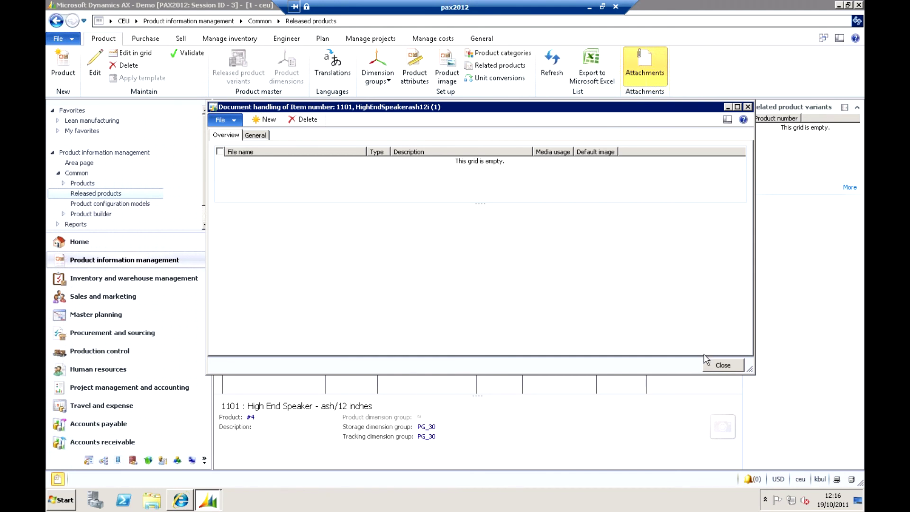
{"action": "left_click", "coordinate": [722, 364]}
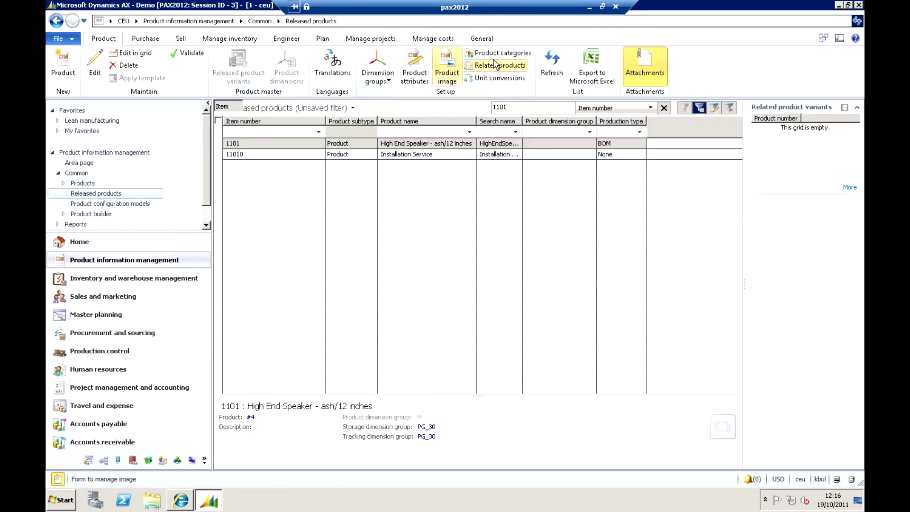
- Examine item 1101's product categories, looking up the category trees for the upgraded hierarchy and Procurement Hierarchy 1, and close the form
{"action": "left_click", "coordinate": [502, 53]}
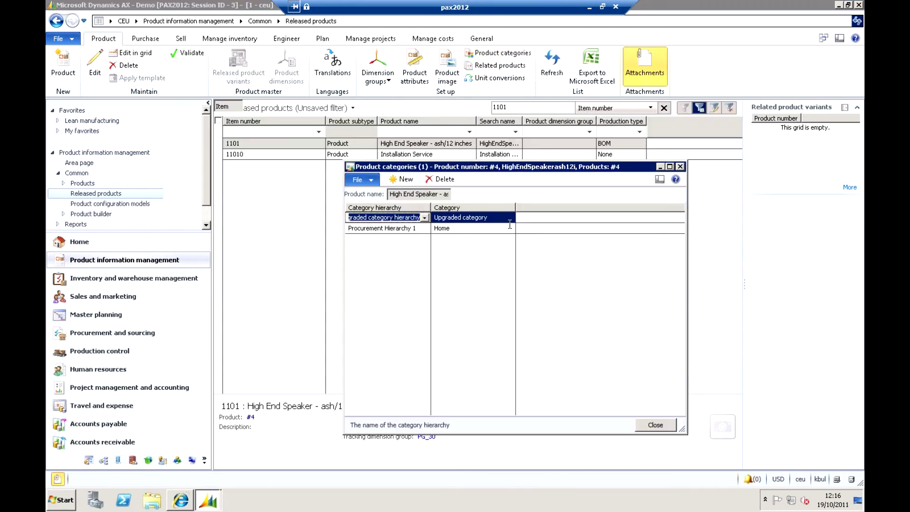
{"action": "left_click", "coordinate": [509, 223]}
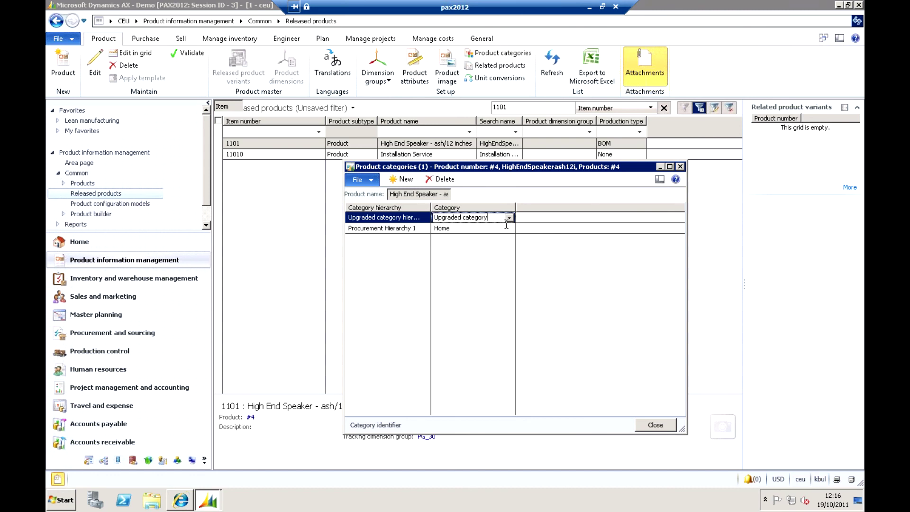
{"action": "left_click", "coordinate": [509, 217]}
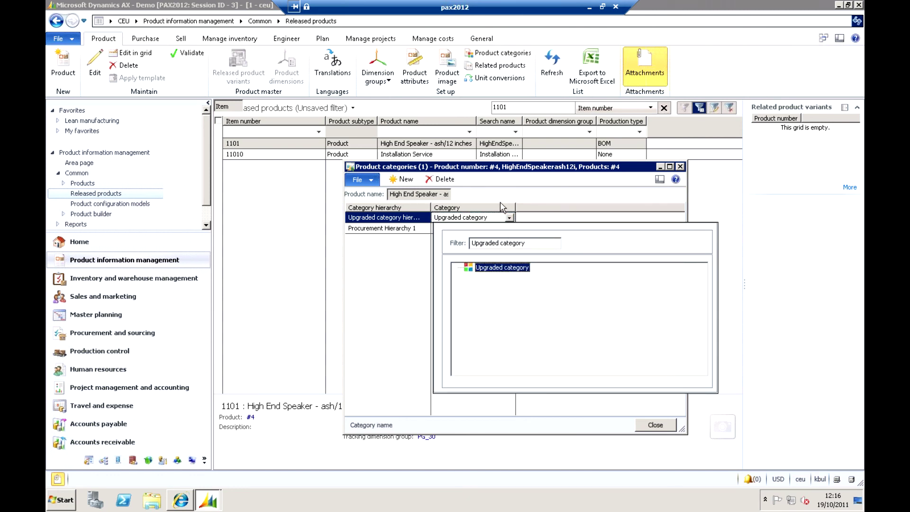
{"action": "left_click", "coordinate": [499, 202]}
{"action": "left_click", "coordinate": [502, 228]}
{"action": "left_click", "coordinate": [509, 228]}
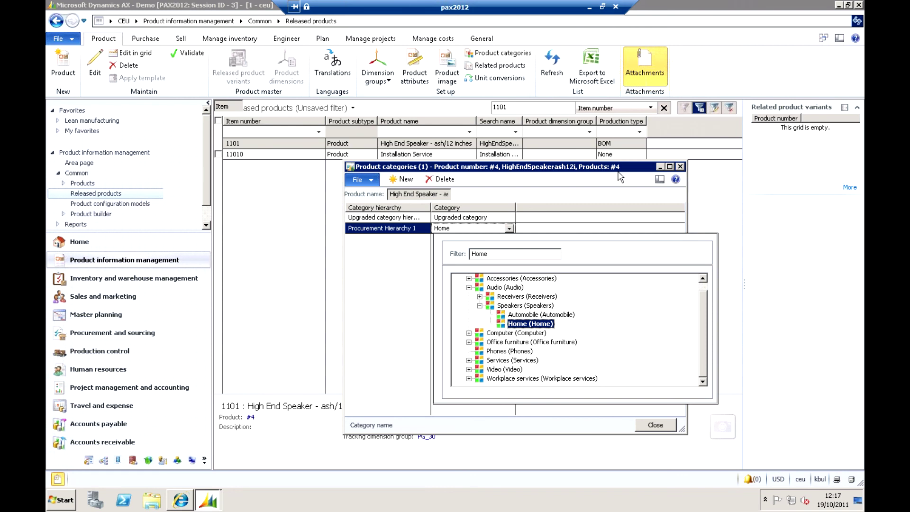
{"action": "left_click", "coordinate": [530, 323]}
{"action": "left_click", "coordinate": [655, 424]}
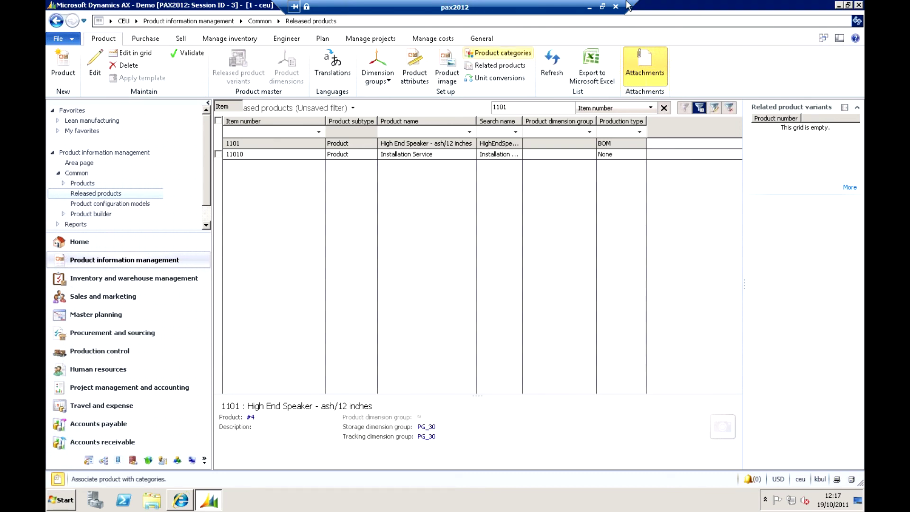
- Start a related product line for item 1101, look through the available relation types, and close the form without choosing one
{"action": "left_click", "coordinate": [500, 66]}
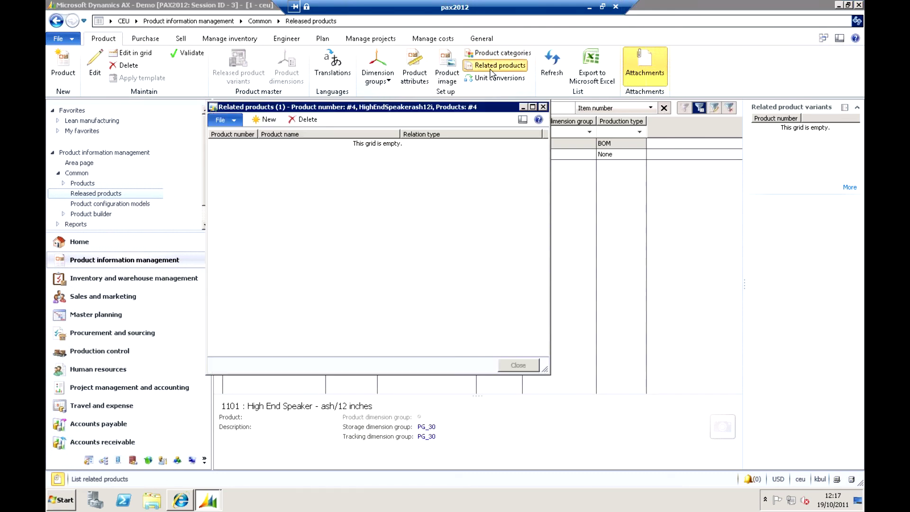
{"action": "left_click", "coordinate": [265, 119]}
{"action": "left_click", "coordinate": [454, 146]}
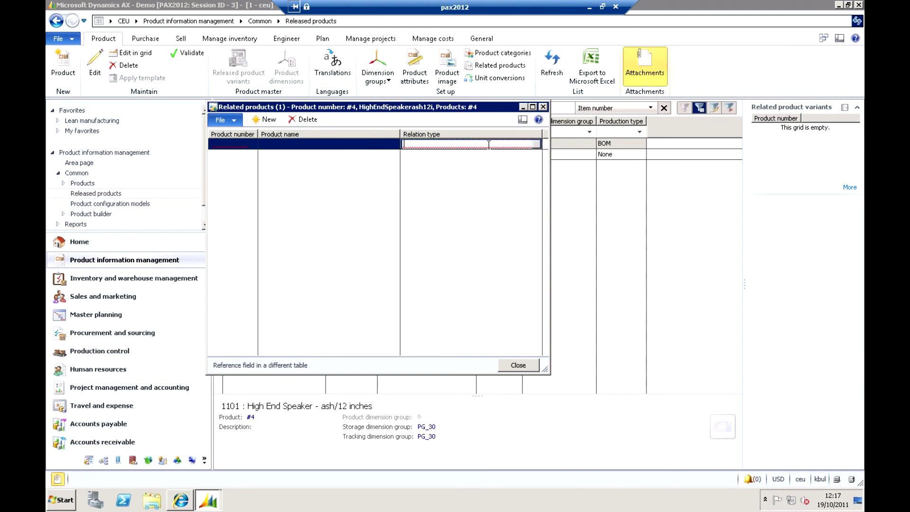
{"action": "left_click", "coordinate": [536, 145]}
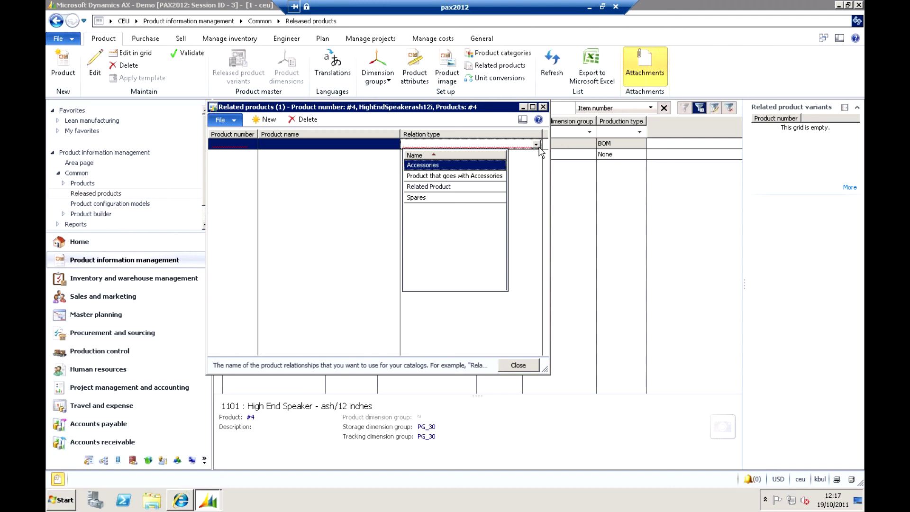
{"action": "left_click", "coordinate": [504, 327]}
{"action": "left_click", "coordinate": [515, 367]}
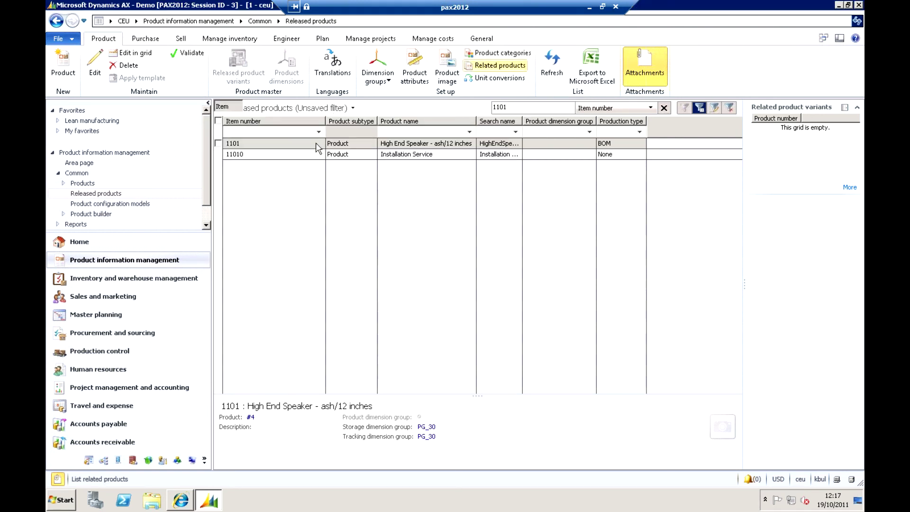
- Open the attachments of item 1101 and bring the document handling form in front of the Running Master Planning document
{"action": "left_click", "coordinate": [639, 70]}
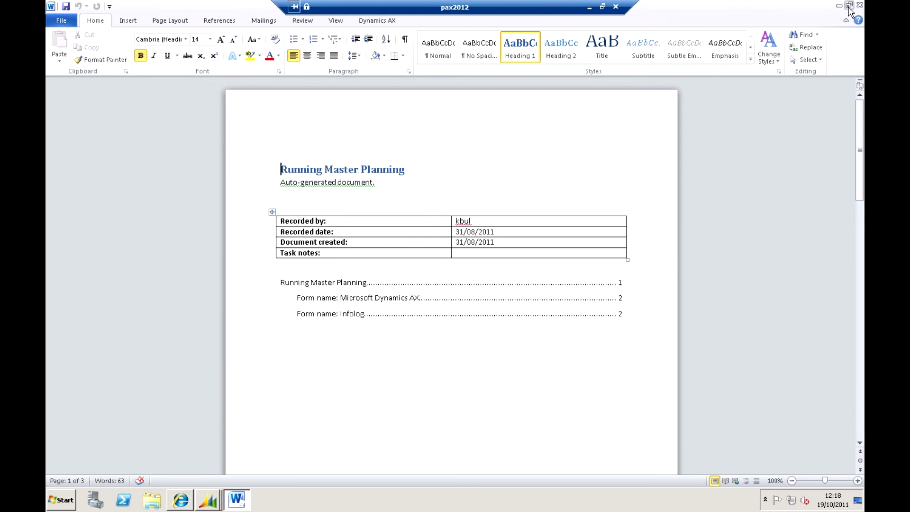
{"action": "left_click", "coordinate": [848, 7]}
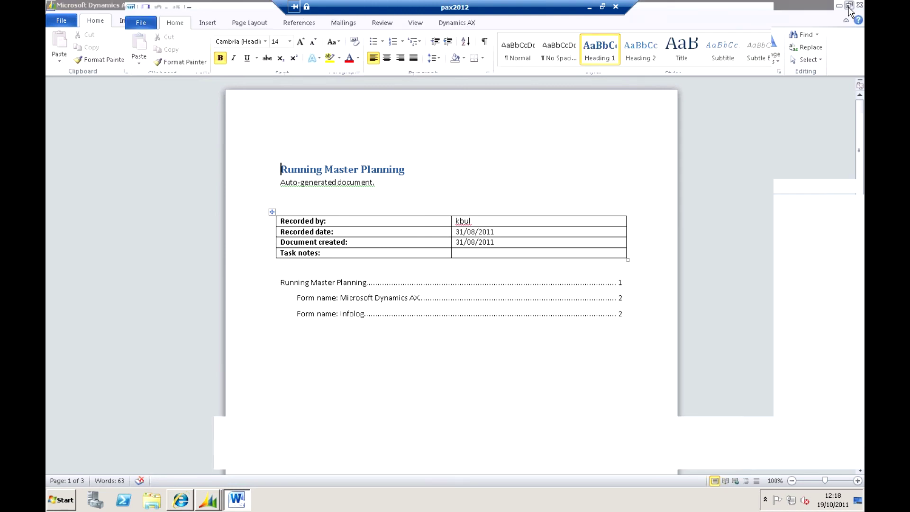
{"action": "left_click", "coordinate": [781, 168]}
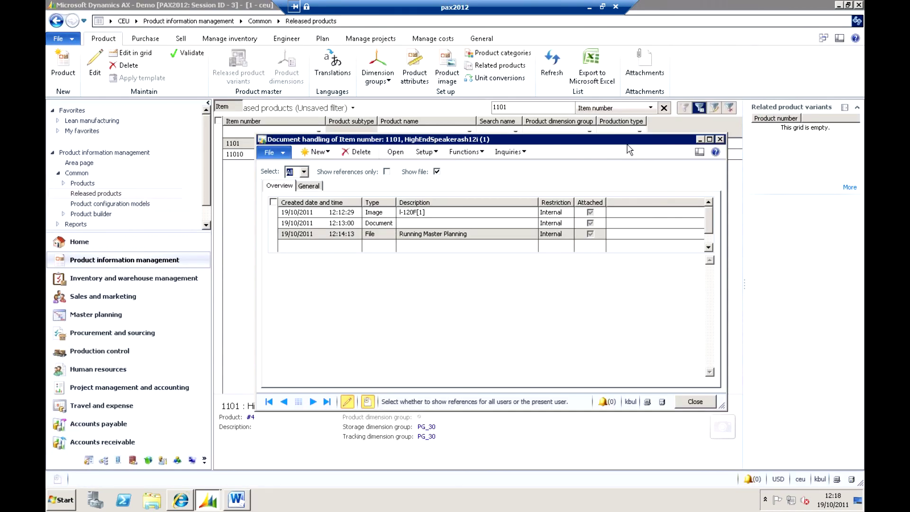
- Try to open the Document-type attachment, preview the image attachment, and close document handling to return to item 1101
{"action": "left_click", "coordinate": [488, 232]}
{"action": "double_click", "coordinate": [490, 222]}
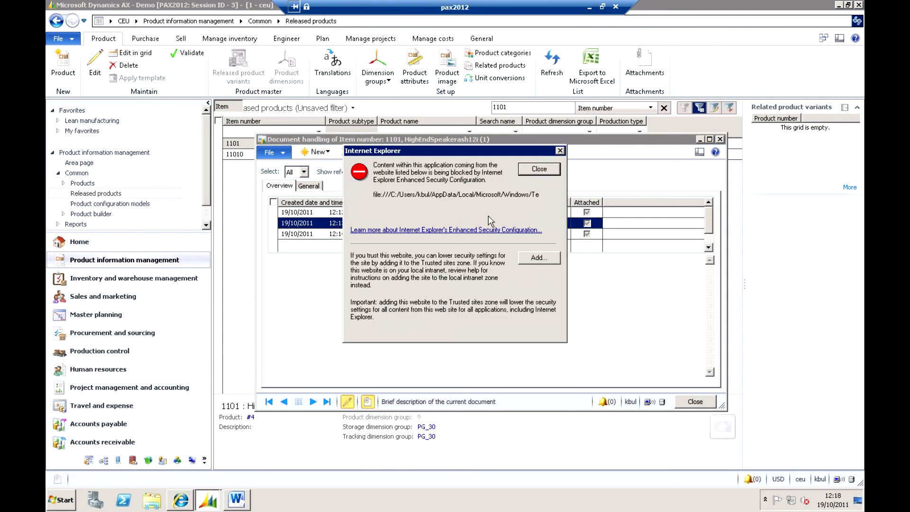
{"action": "left_click", "coordinate": [539, 169]}
{"action": "left_click", "coordinate": [509, 212]}
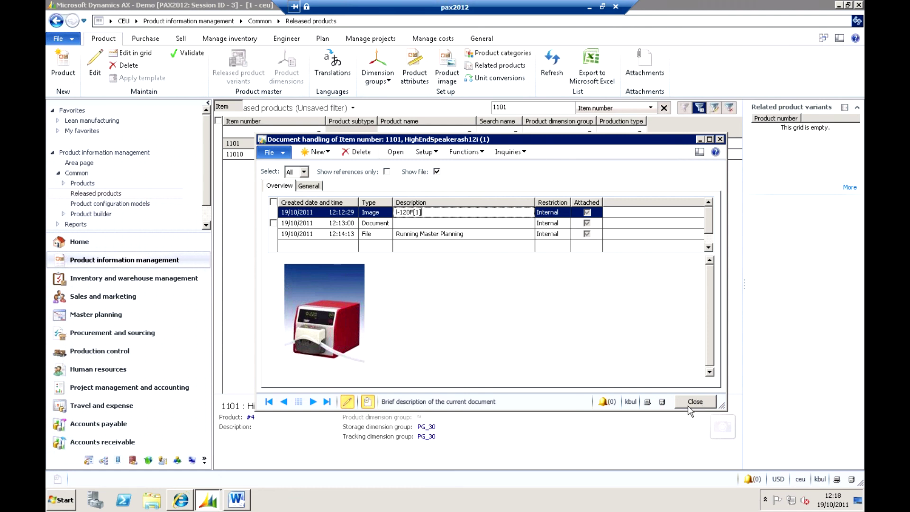
{"action": "left_click", "coordinate": [695, 403]}
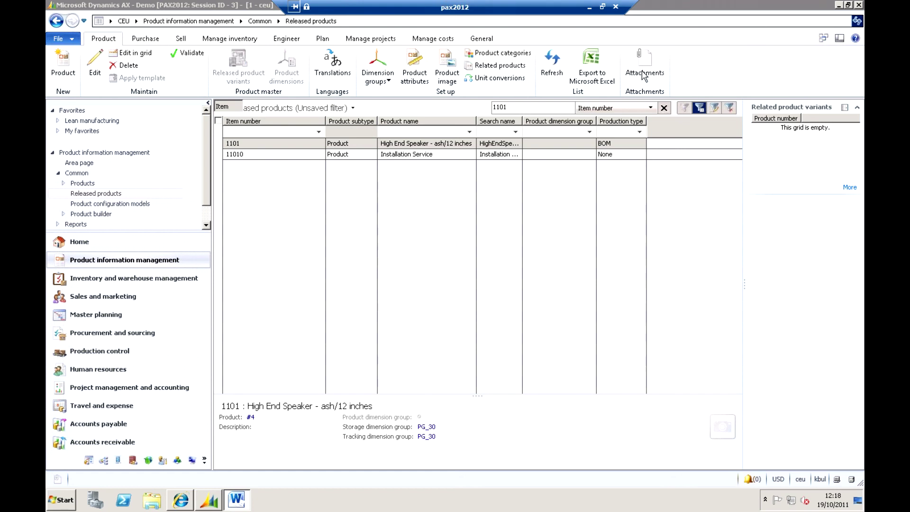
{"action": "left_click", "coordinate": [291, 145]}
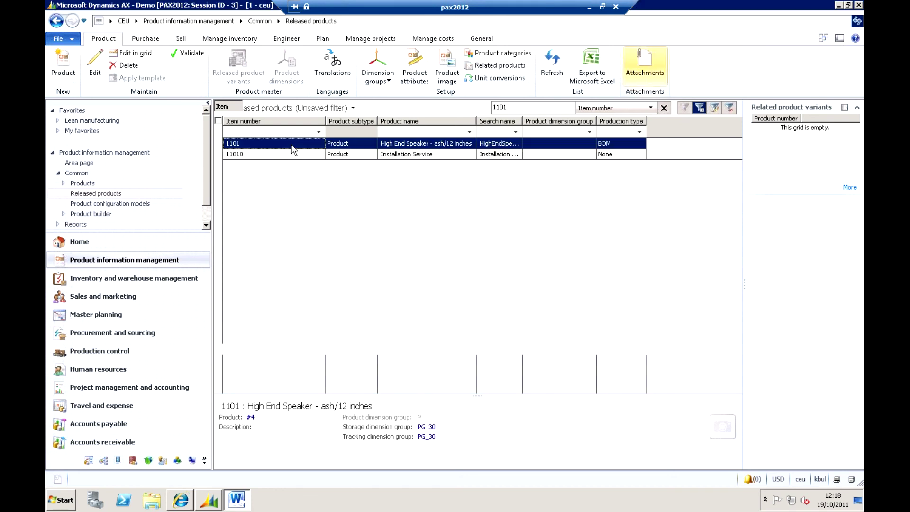
- Open the BOM designer for item 1101 and expand speaker enclosure 2001 with its subassemblies 7001, 7013 and 7025
{"action": "left_click", "coordinate": [286, 38]}
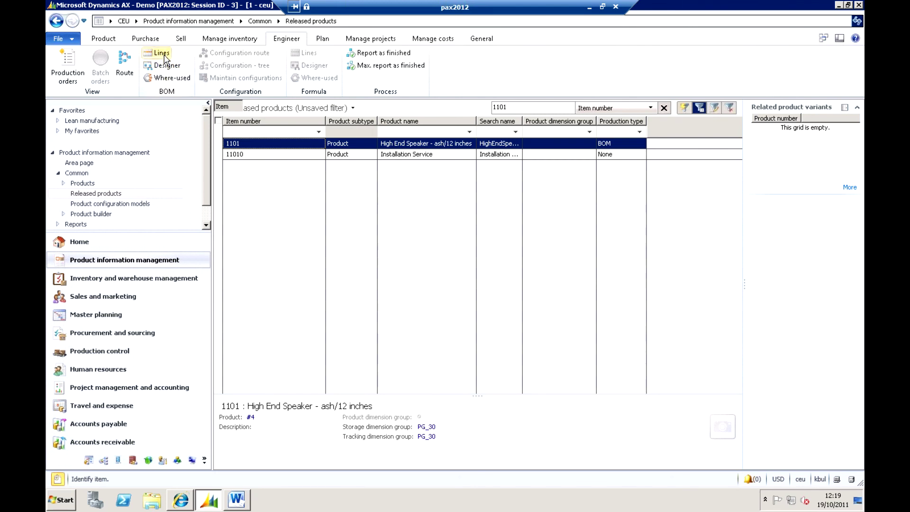
{"action": "left_click", "coordinate": [167, 66]}
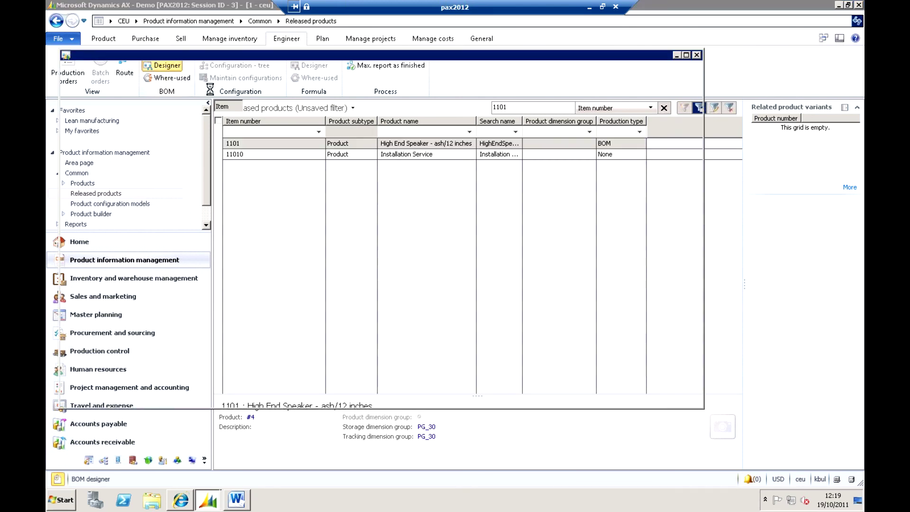
{"action": "left_click", "coordinate": [153, 135]}
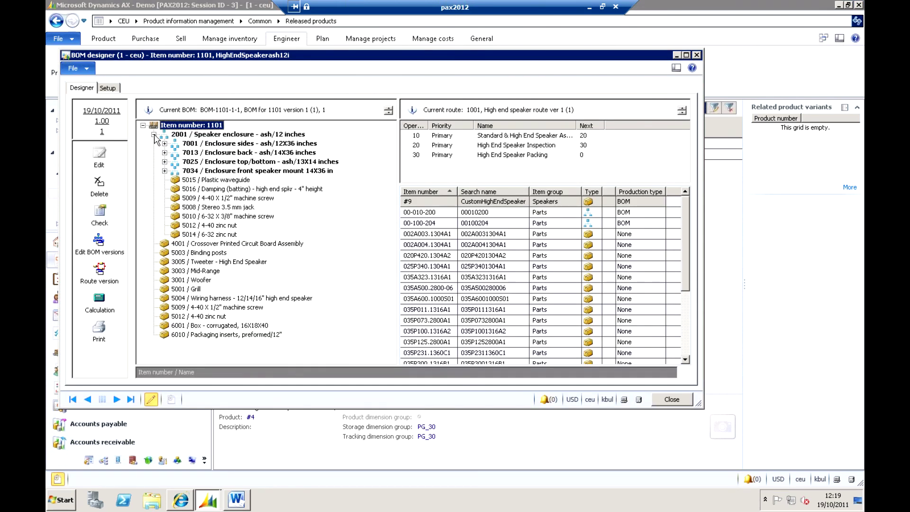
{"action": "left_click", "coordinate": [164, 143]}
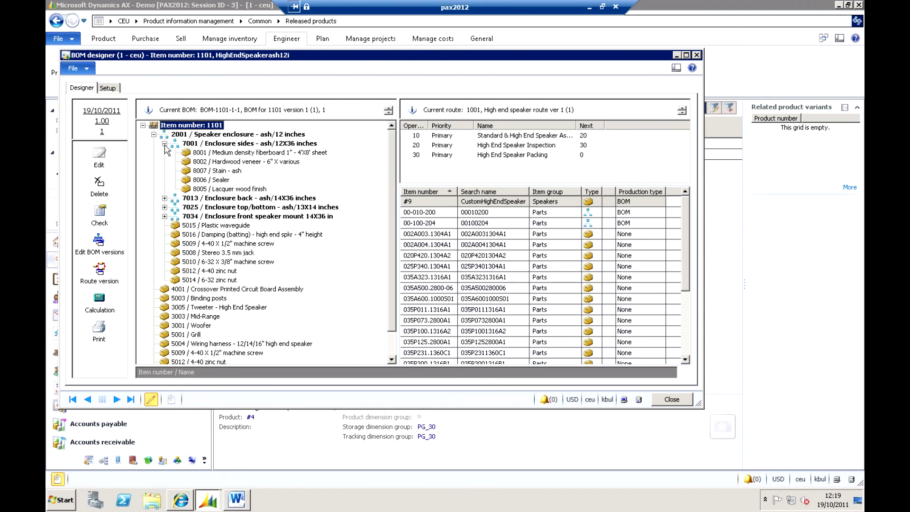
{"action": "left_click", "coordinate": [253, 153]}
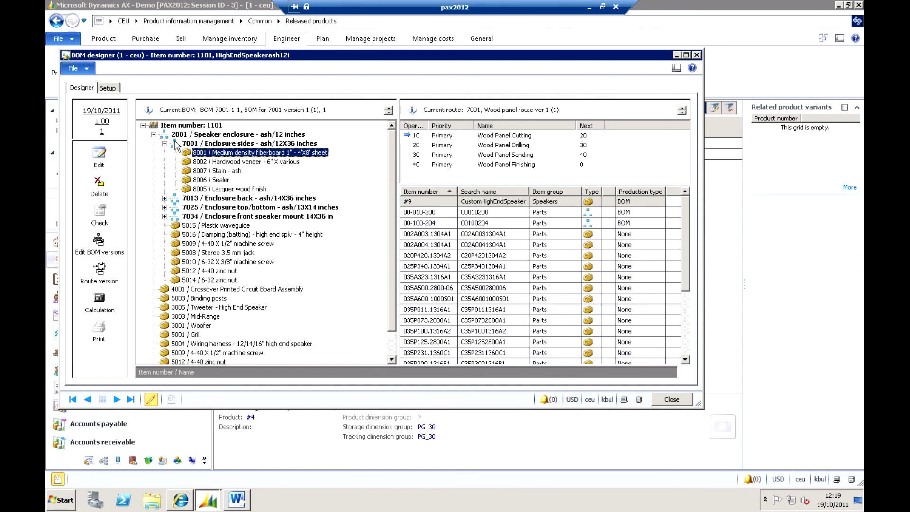
{"action": "left_click", "coordinate": [164, 198]}
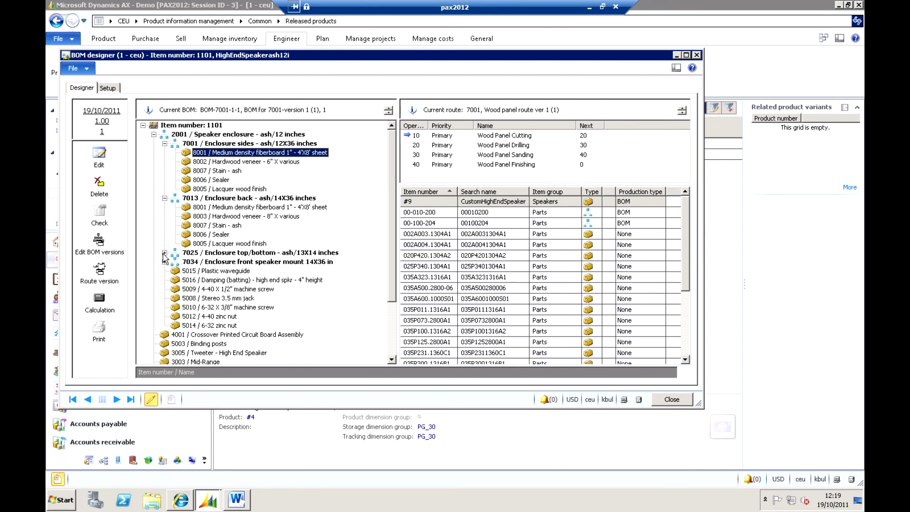
{"action": "left_click", "coordinate": [164, 253]}
- Examine which route operations the components of enclosure sides 7001 are connected to, look at the available items list, and close the BOM designer
{"action": "left_click", "coordinate": [268, 162]}
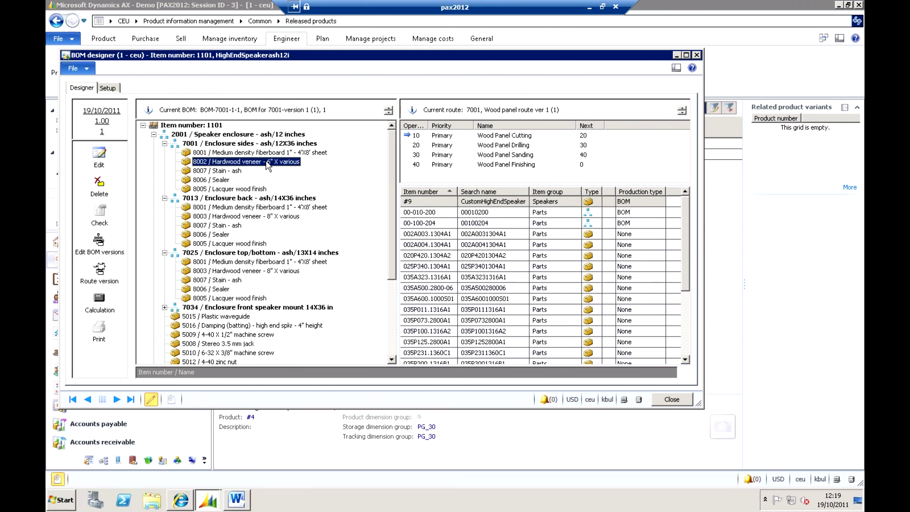
{"action": "left_click", "coordinate": [233, 171]}
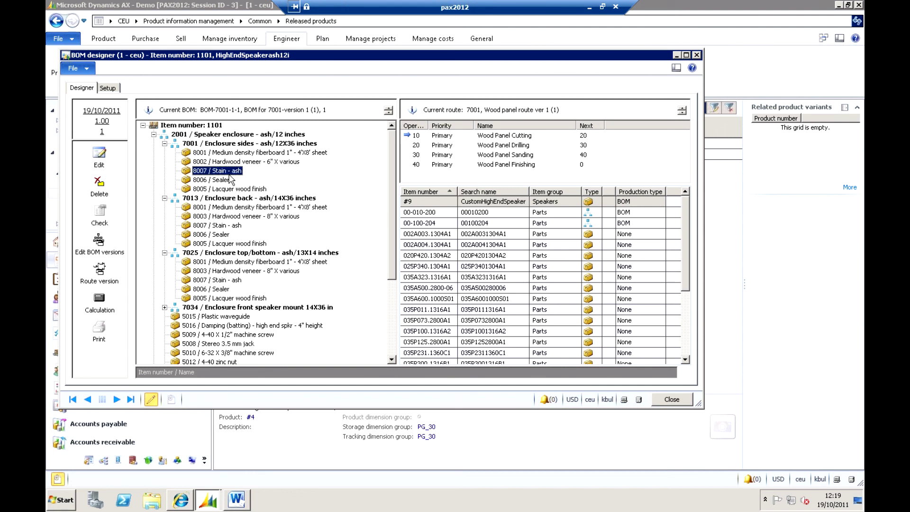
{"action": "left_click", "coordinate": [226, 181]}
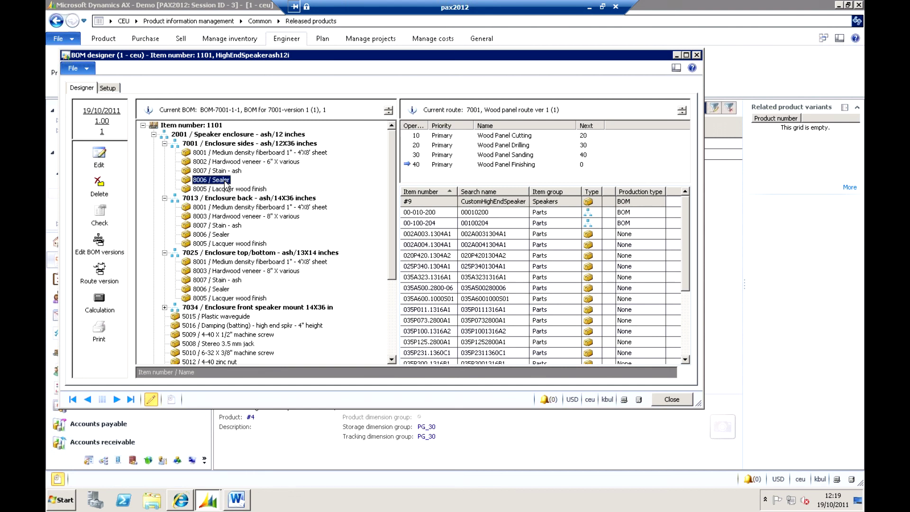
{"action": "left_click", "coordinate": [239, 154]}
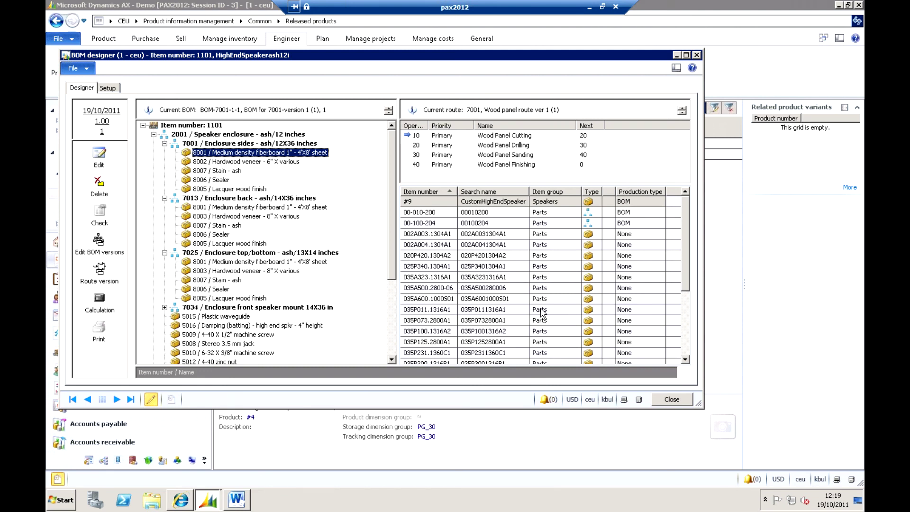
{"action": "left_click", "coordinate": [447, 299]}
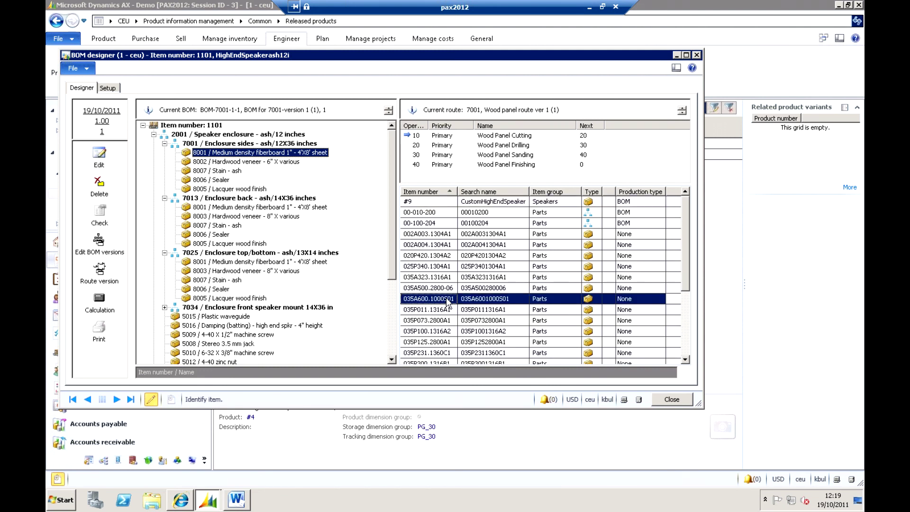
{"action": "left_click_drag", "start_coordinate": [447, 300], "coordinate": [427, 298]}
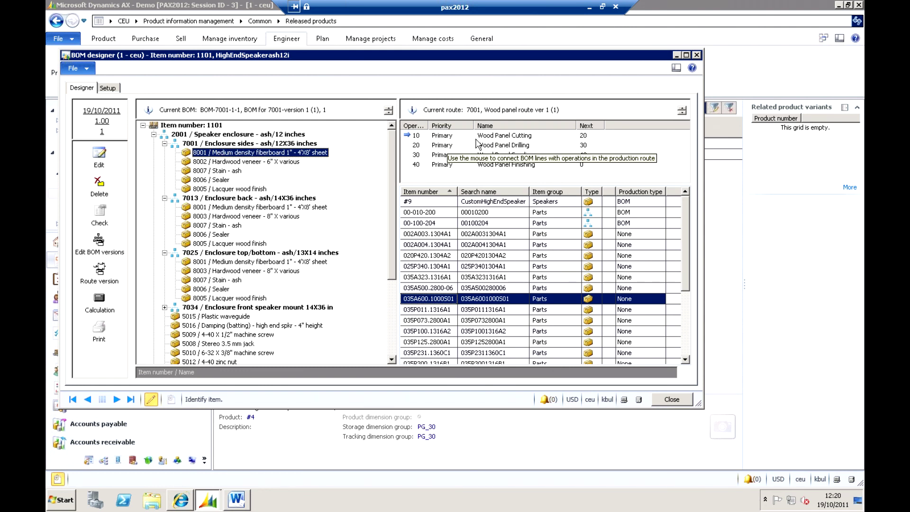
{"action": "left_click", "coordinate": [244, 189]}
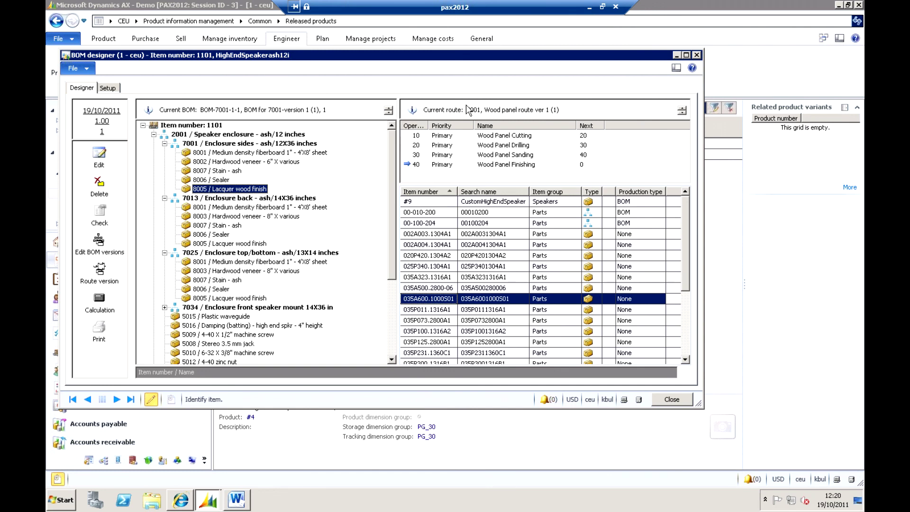
{"action": "left_click", "coordinate": [696, 56]}
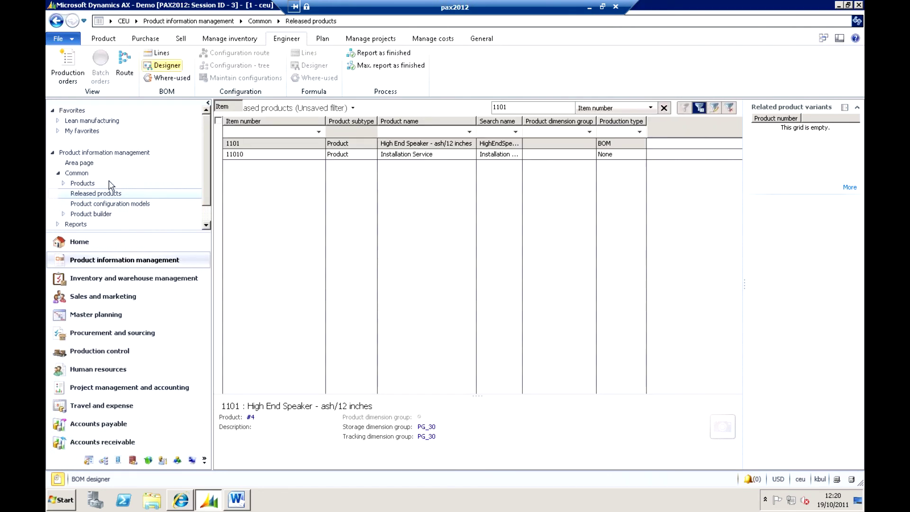
- Open the BOM lines of item 1101 and compare the component lines of BOM versions 1 and 2
{"action": "left_click", "coordinate": [161, 53]}
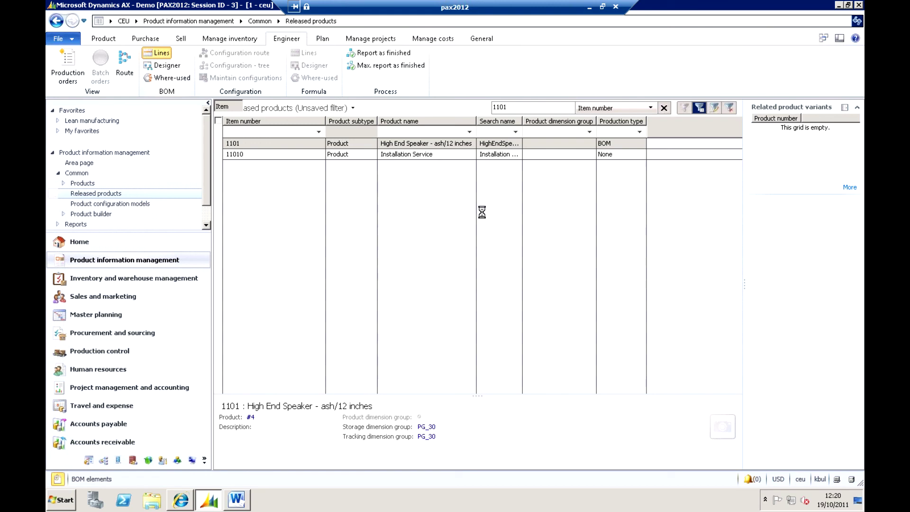
{"action": "left_click", "coordinate": [300, 186]}
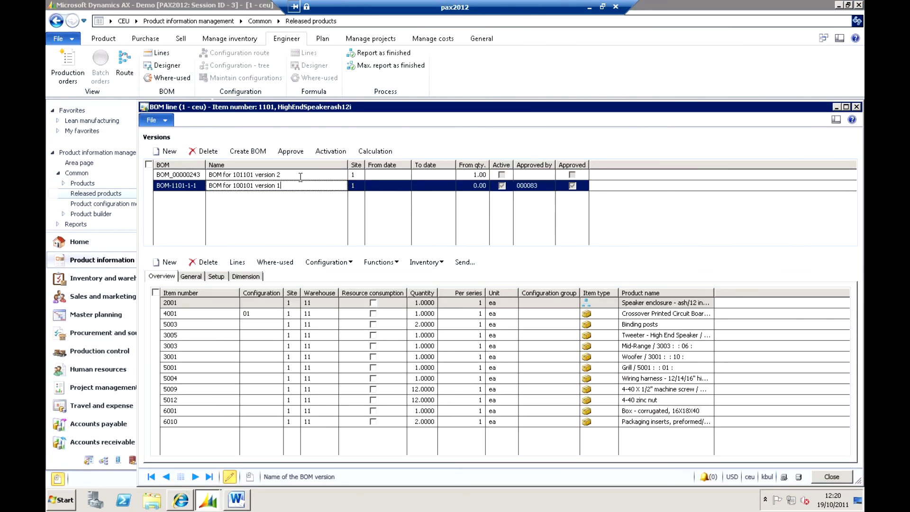
{"action": "left_click", "coordinate": [299, 174]}
{"action": "left_click_drag", "start_coordinate": [563, 111], "coordinate": [505, 69]}
{"action": "key", "text": "Down"}
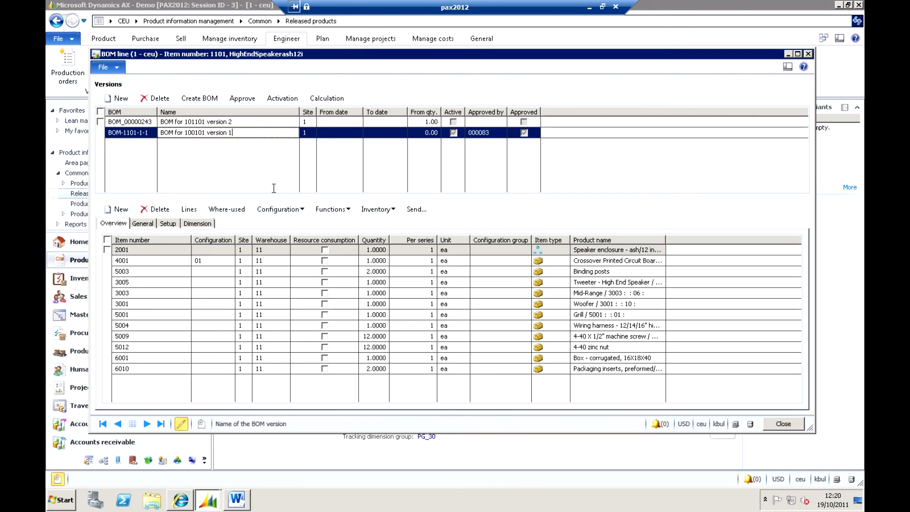
{"action": "left_click", "coordinate": [266, 122]}
{"action": "key", "text": "Down"}
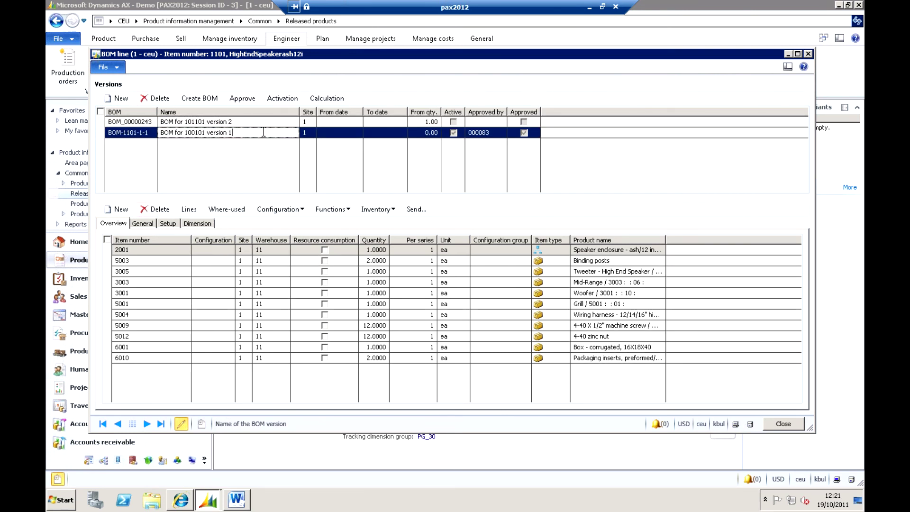
- Examine the validity dates and minimum quantity of BOM version 2, and view the details of the worker who approved version 1
{"action": "left_click", "coordinate": [264, 122]}
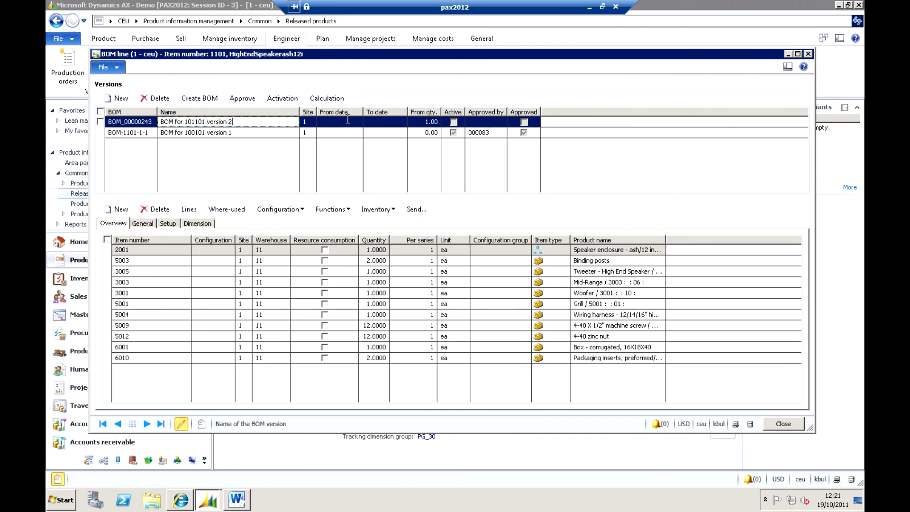
{"action": "left_click", "coordinate": [347, 121]}
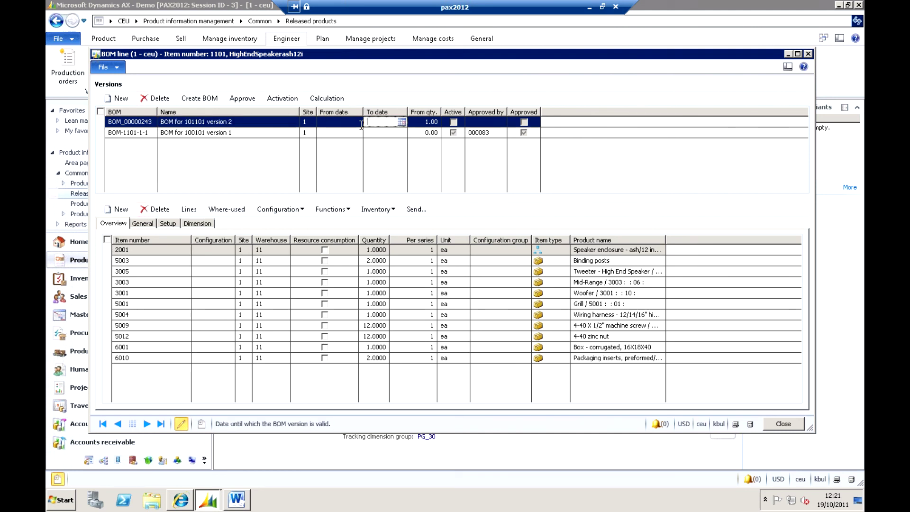
{"action": "left_click", "coordinate": [420, 122]}
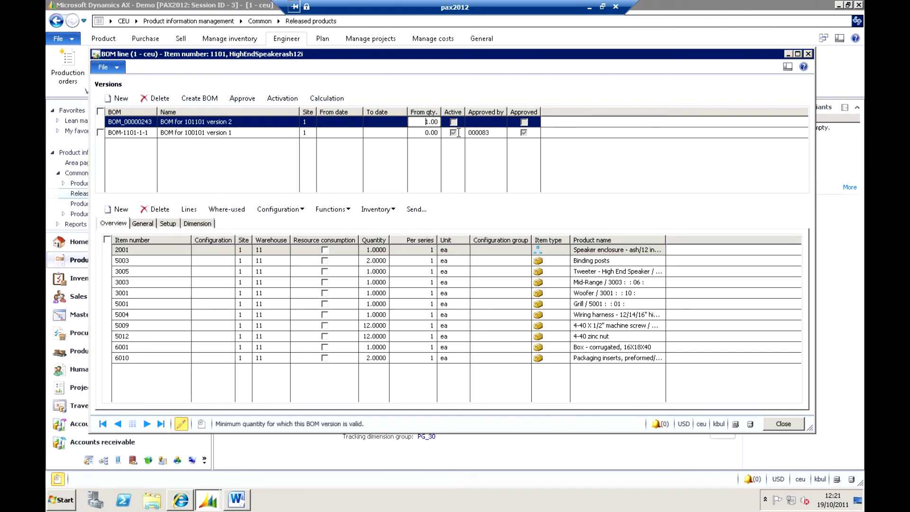
{"action": "mouse_move", "coordinate": [479, 132]}
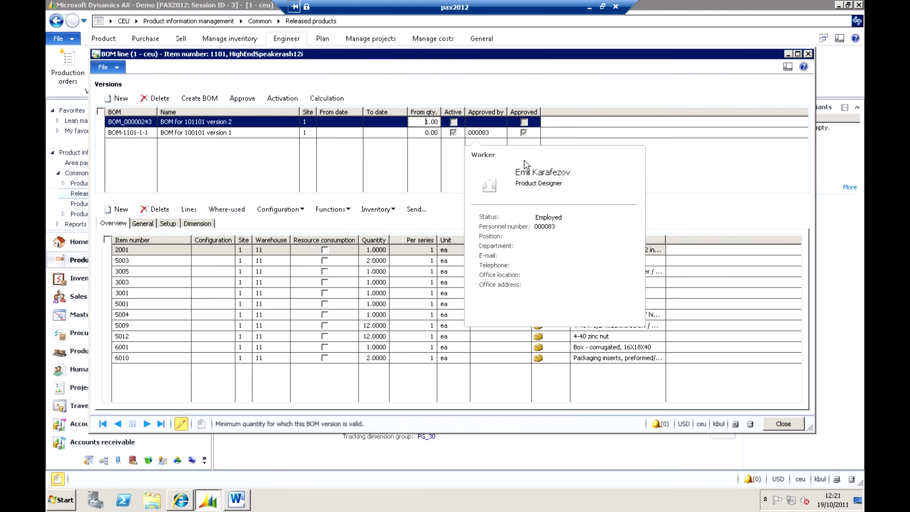